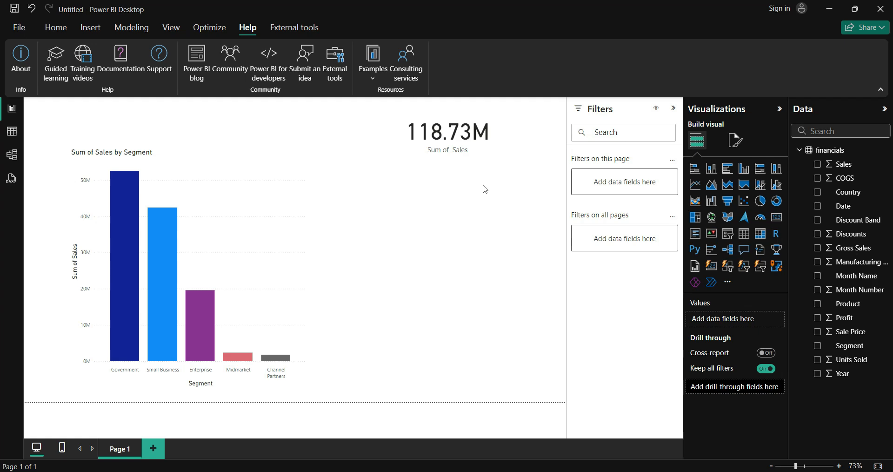
Step: Check in the global preview features that the Text slicer visual is enabled, and accept the options
left_click(20, 27)
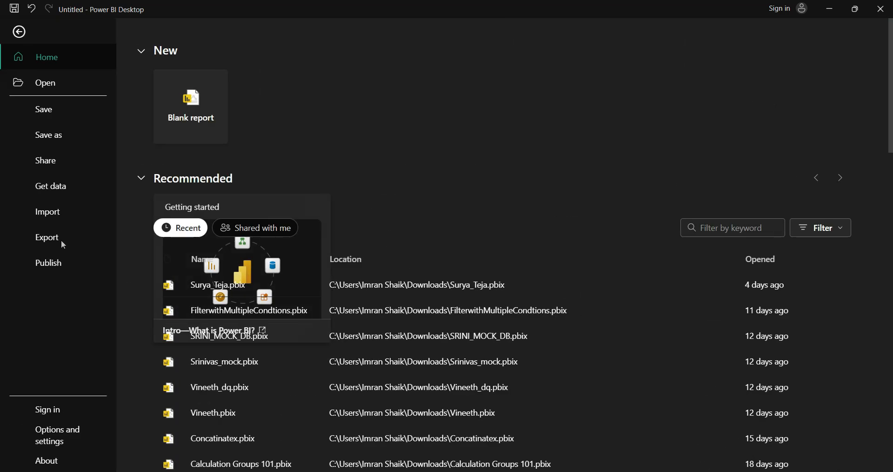
left_click(49, 429)
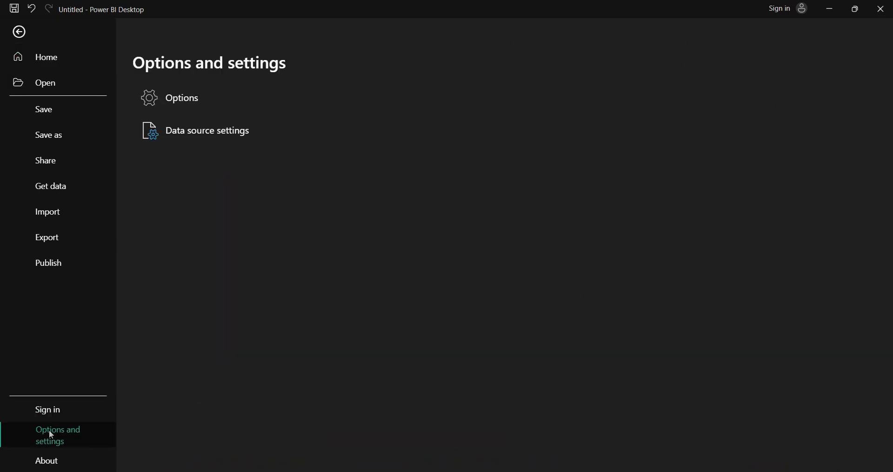
left_click(191, 99)
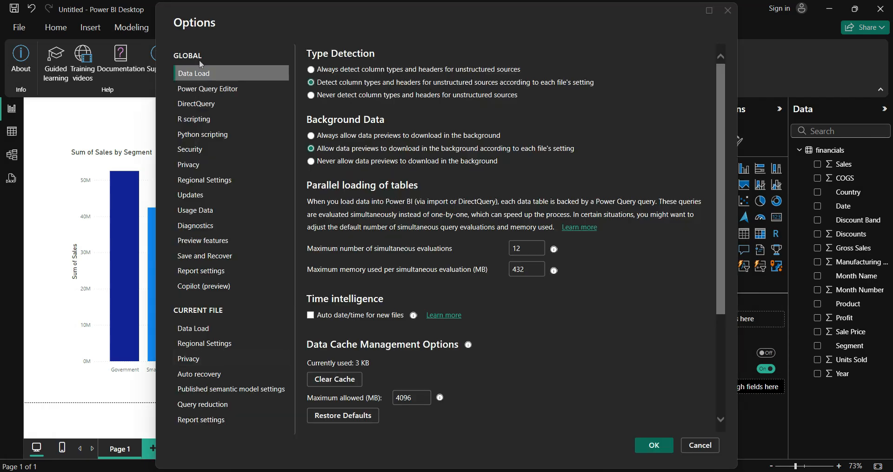
left_click(200, 241)
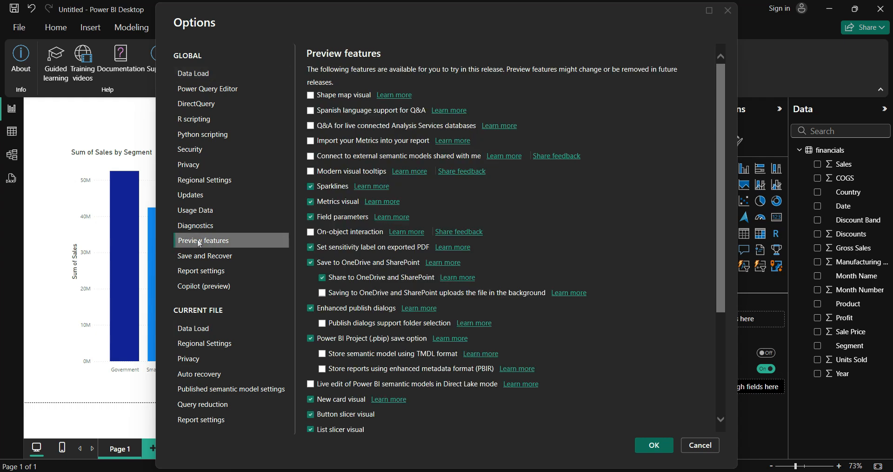
scroll(378, 344, "down", 3)
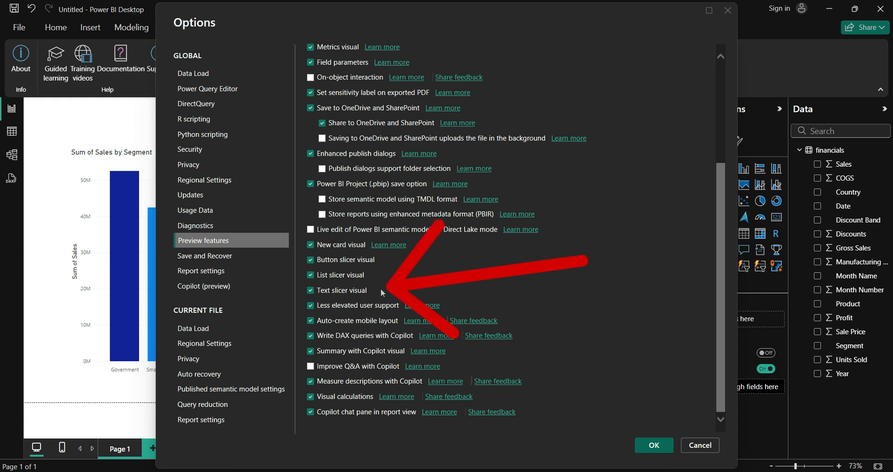
left_click(654, 446)
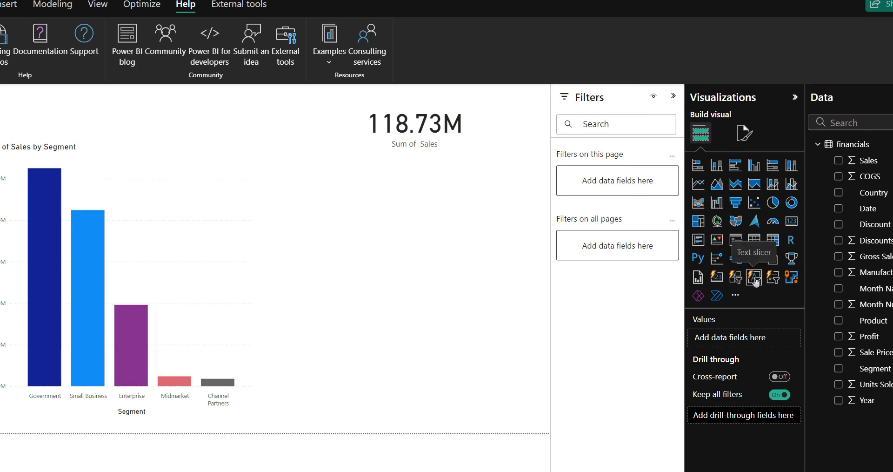
Step: Add a standard slicer on the Segment field, shrunk to fit the lower area beside the column chart
scroll(381, 253, "down", 5)
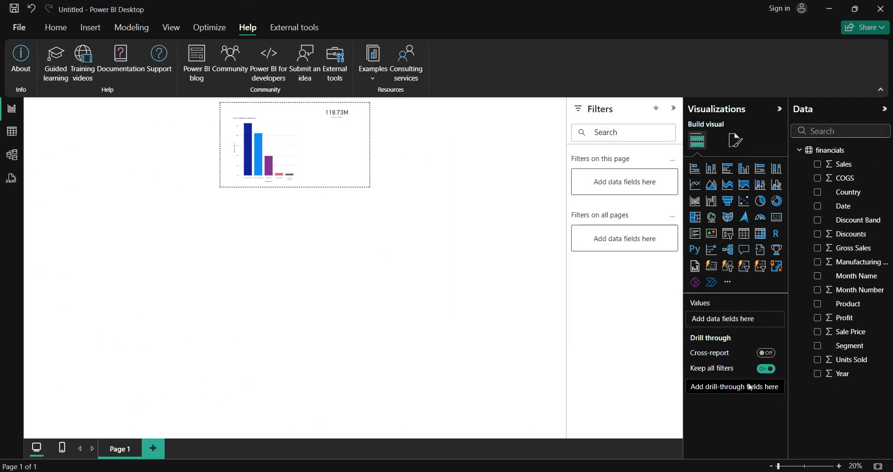
left_click(878, 466)
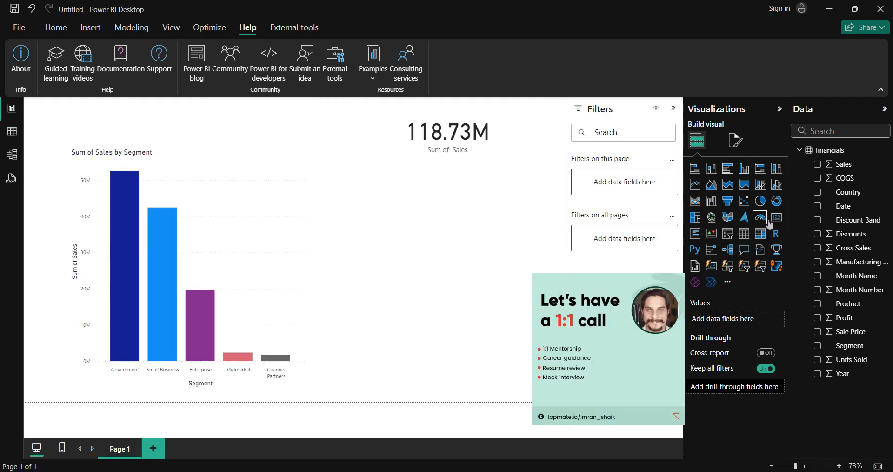
left_click(731, 236)
left_click_drag(378, 270, 463, 266)
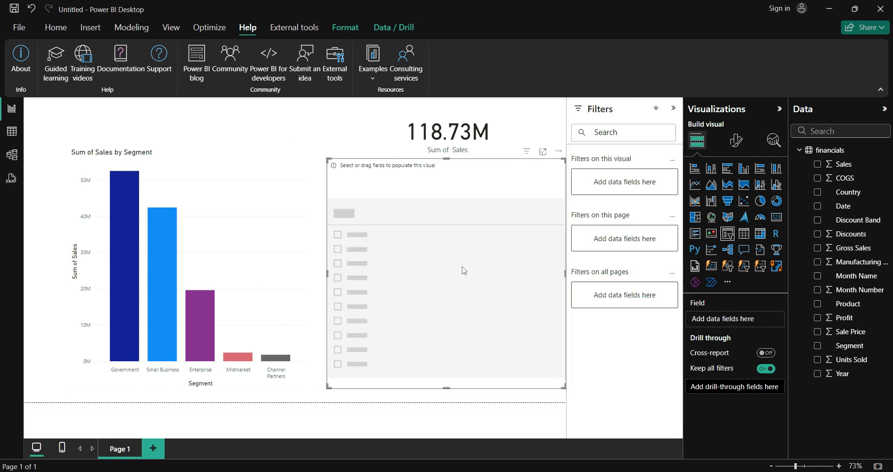
left_click(818, 304)
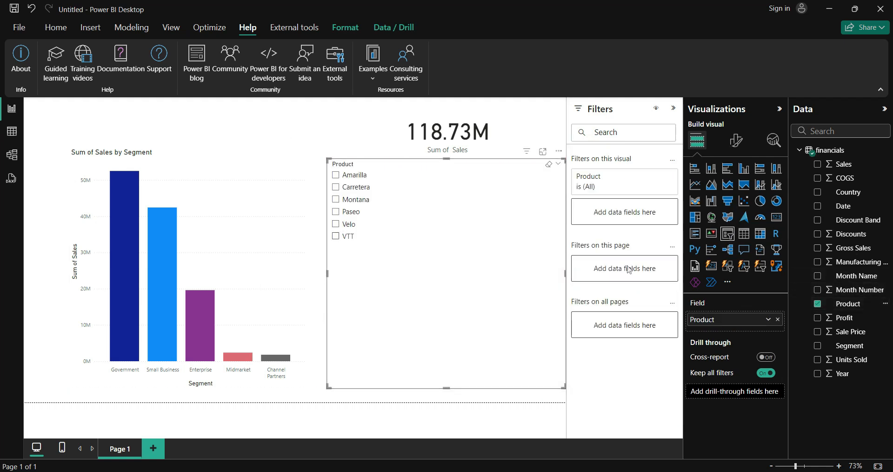
left_click(817, 304)
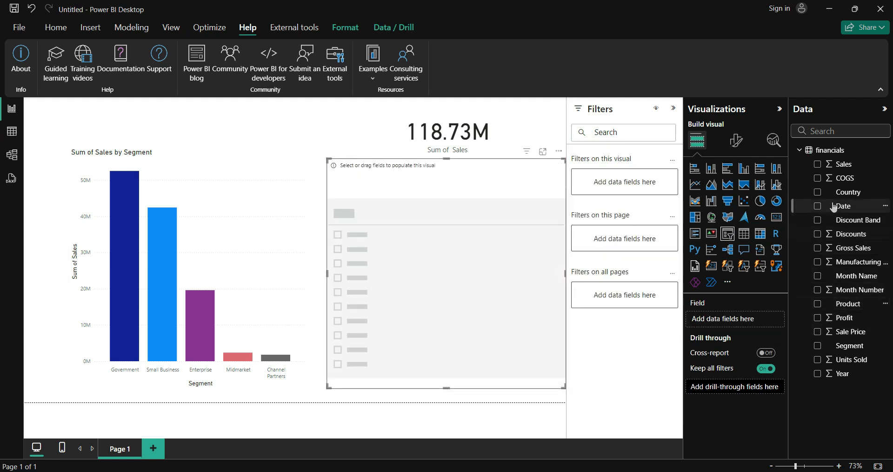
left_click(818, 345)
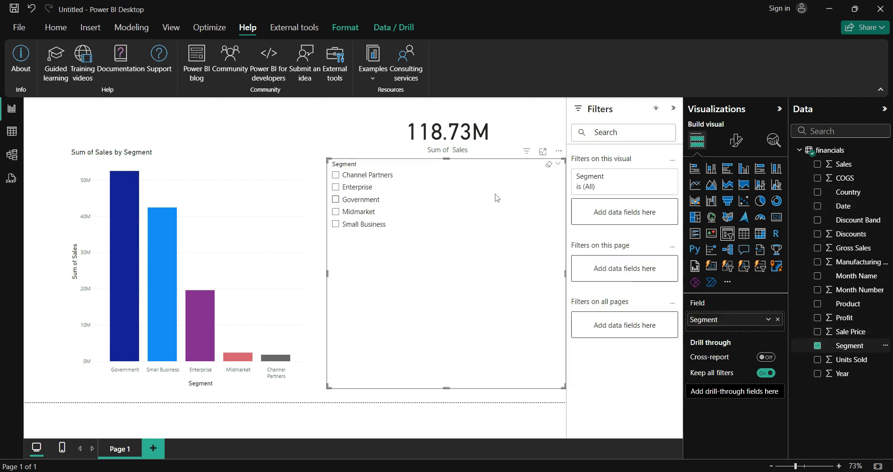
left_click_drag(329, 160, 423, 245)
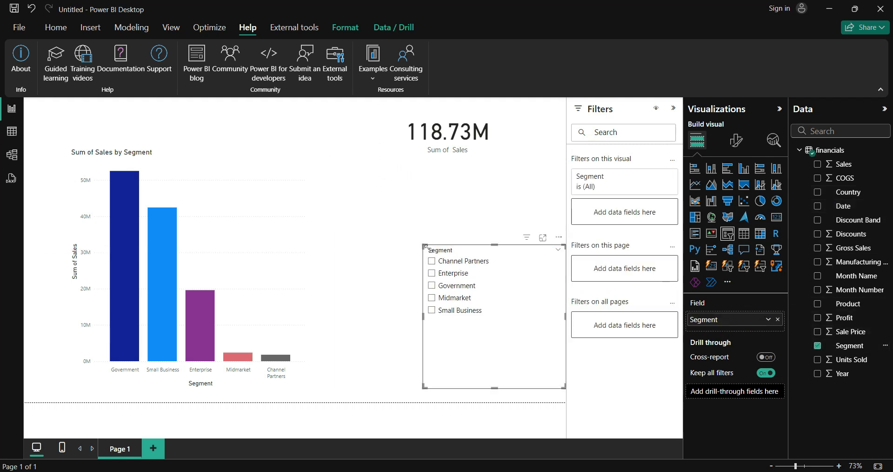
Step: Enable search in the Segment slicer and search its items for "Gov"
left_click(432, 261)
left_click(433, 261)
left_click(558, 237)
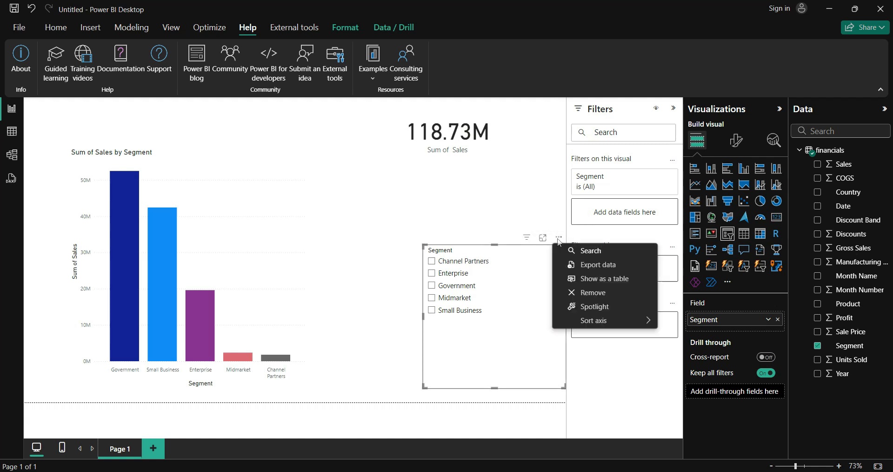
left_click(582, 252)
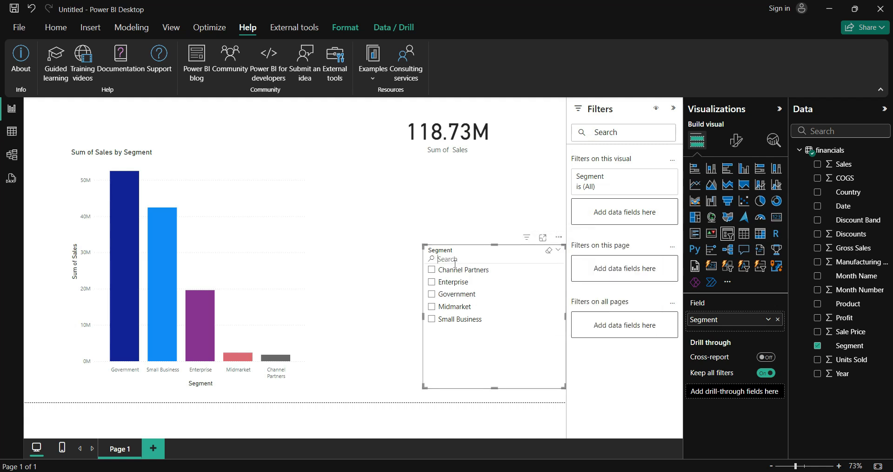
type("Gov")
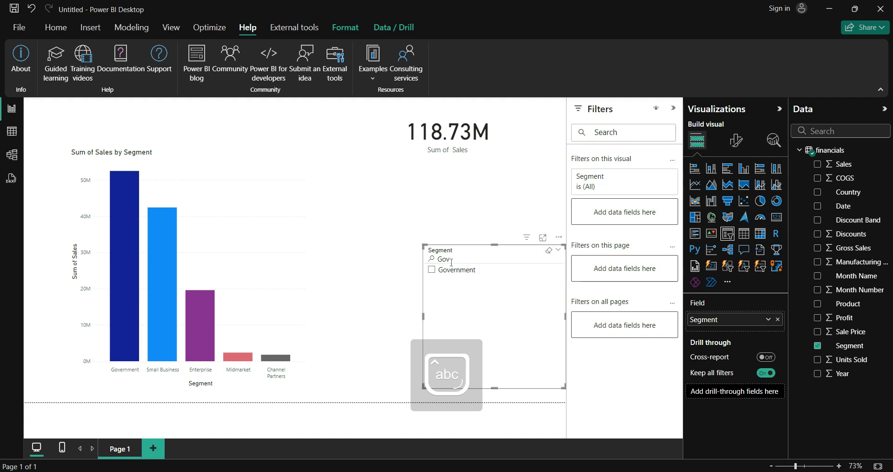
Step: Clear the Segment slicer's search, and move and shrink it near the page's lower right corner
left_click_drag(507, 253, 490, 267)
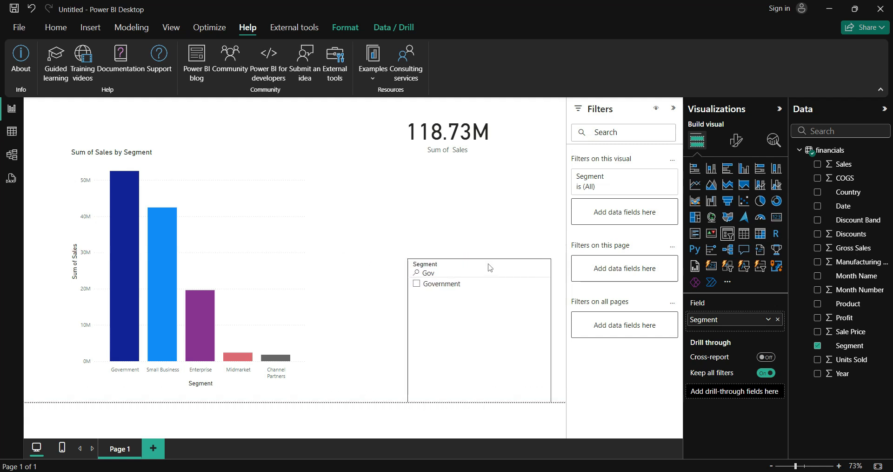
left_click(534, 264)
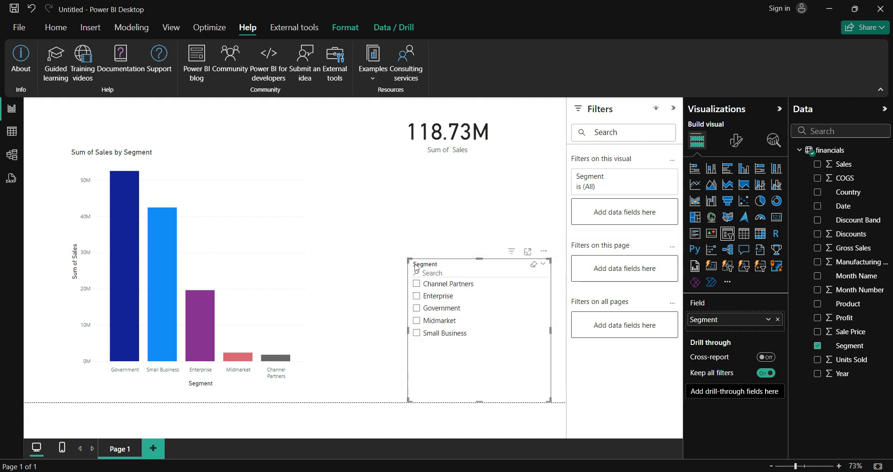
left_click_drag(409, 259, 454, 302)
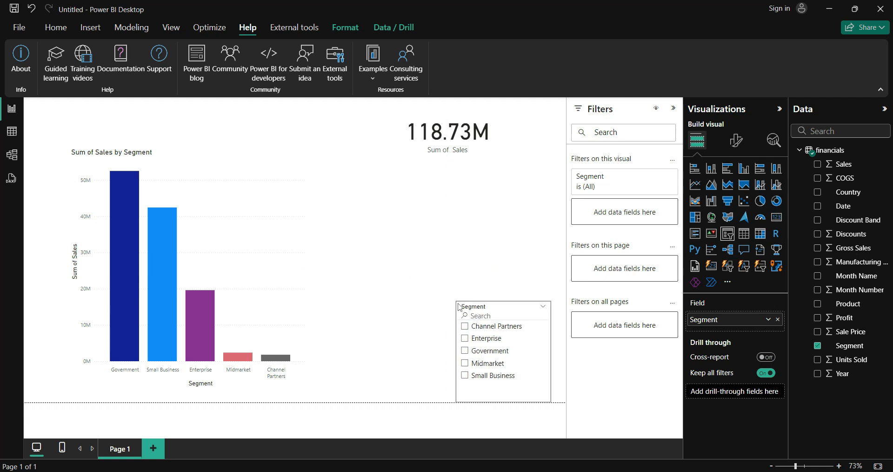
left_click(451, 217)
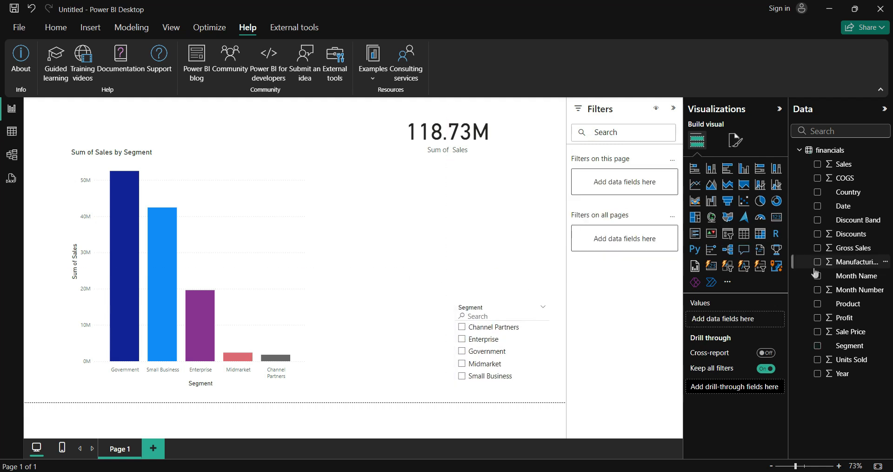
Step: Add a text slicer on the Segment field and shrink it to fit between the sales card and the list slicer
left_click(745, 266)
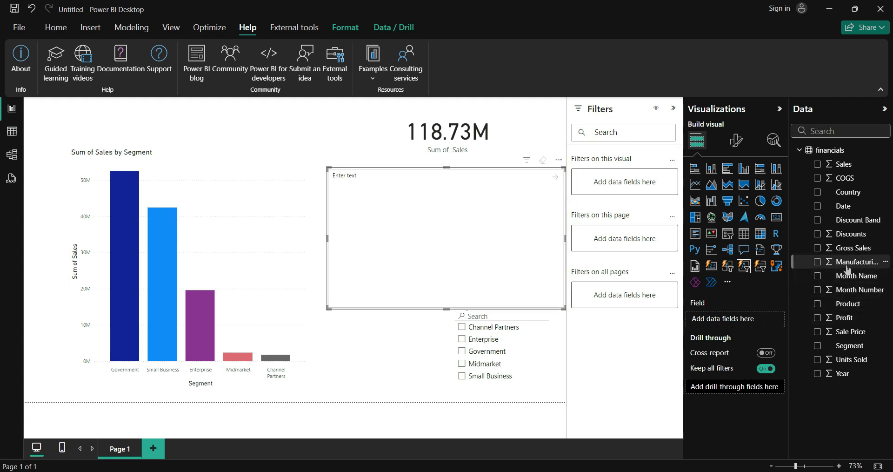
left_click_drag(849, 345, 739, 326)
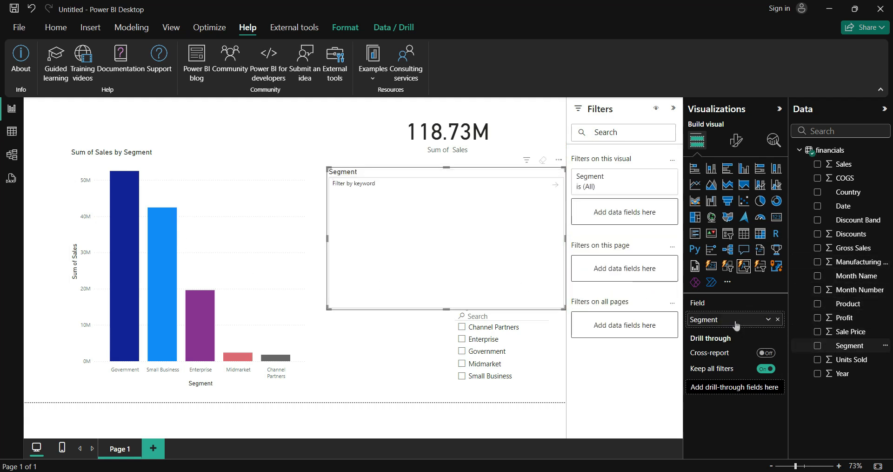
left_click_drag(331, 313, 401, 276)
Step: Search the list slicer for "go", and try filtering the report by "gov" in the text slicer, removing that filter again
left_click(490, 321)
type("go")
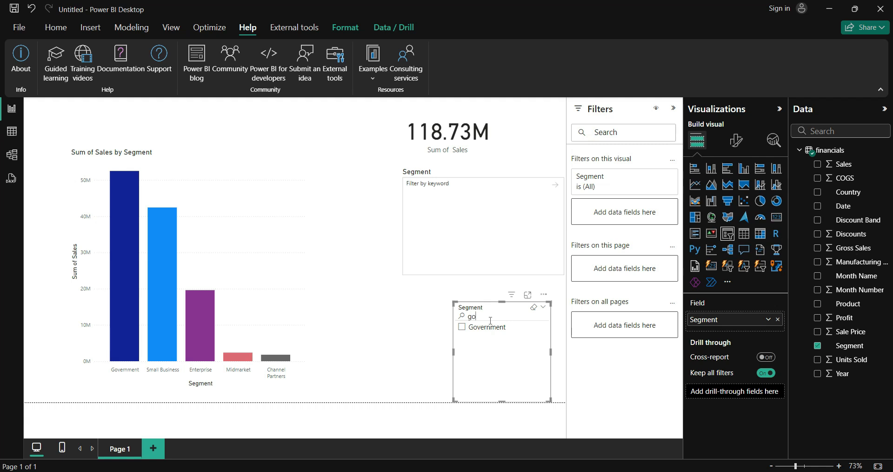
left_click(450, 193)
type("s")
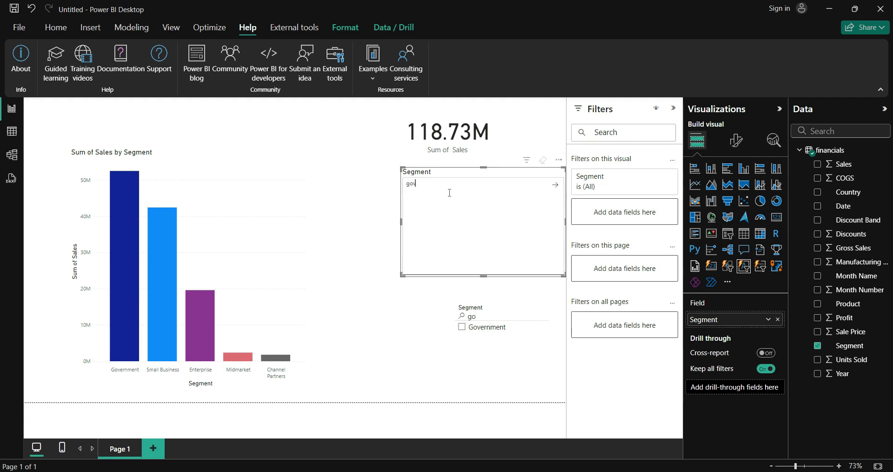
type("ov")
key("Return")
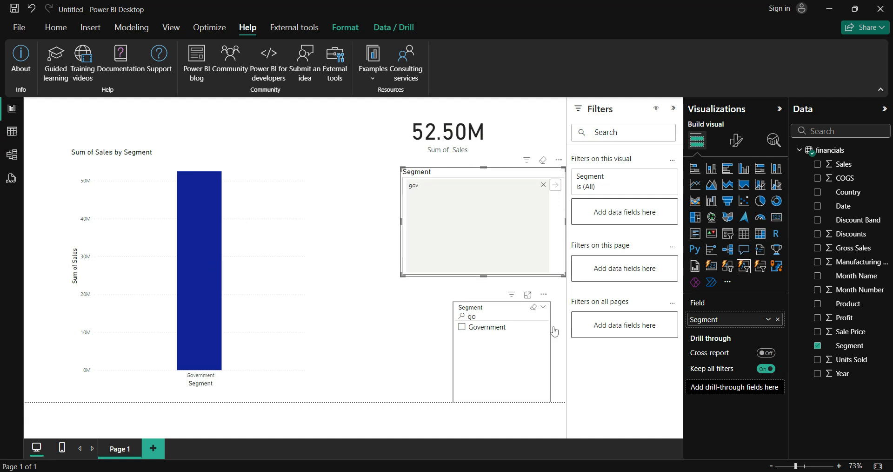
left_click(543, 185)
left_click(485, 327)
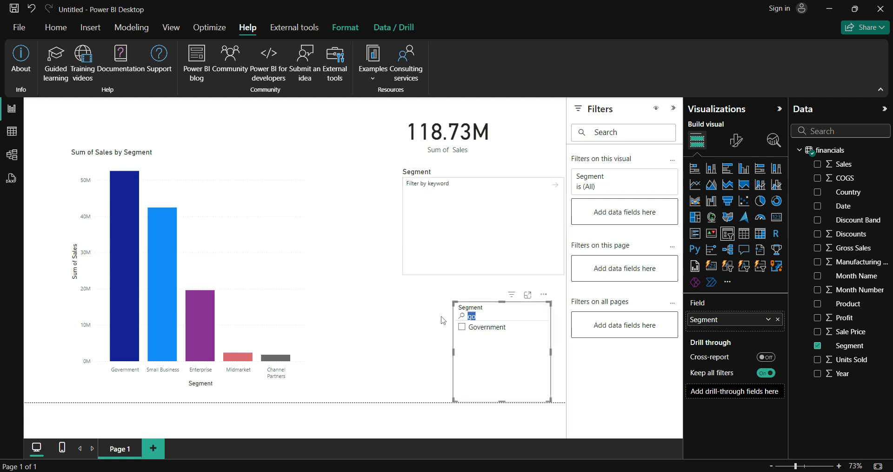
double_click(442, 320)
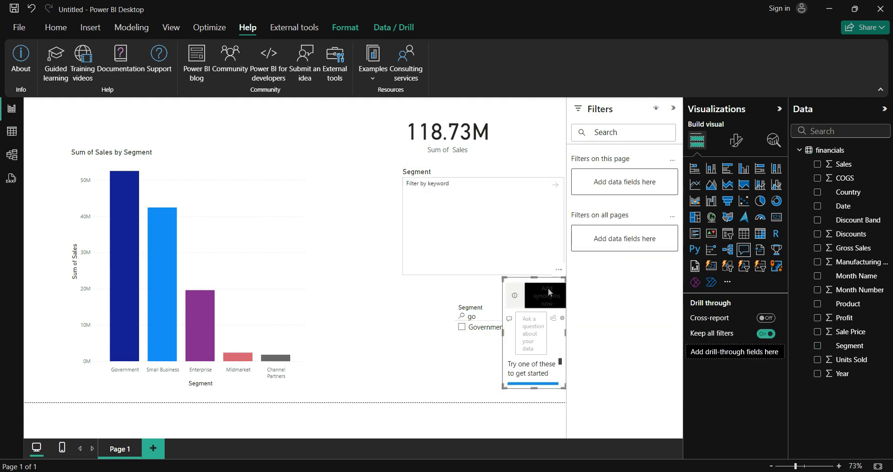
left_click_drag(551, 286, 512, 293)
key("Delete")
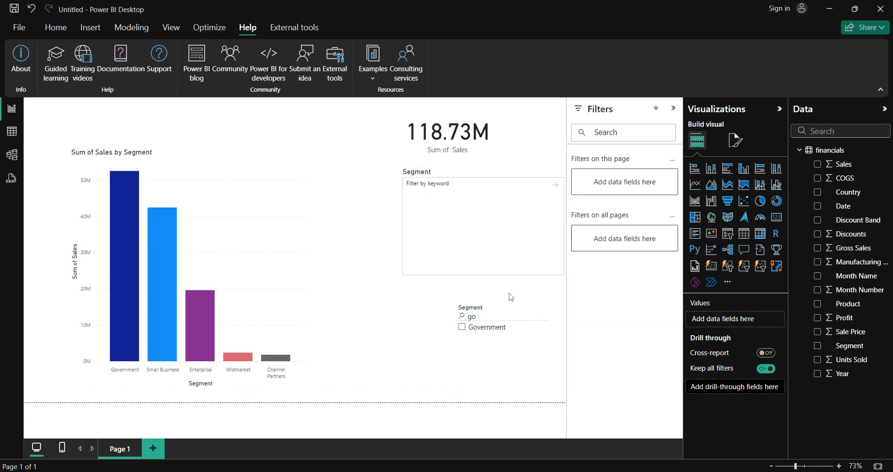
Step: Replace the search text in the Segment list slicer with "M"
left_click(499, 317)
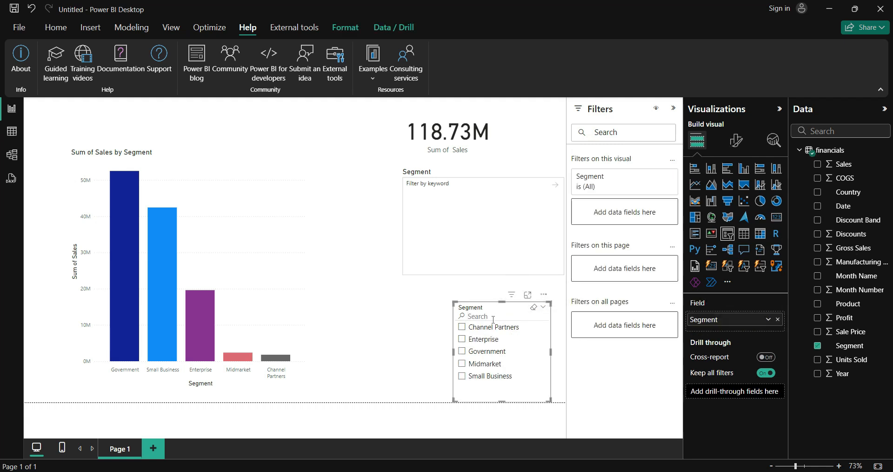
key("Caps_Lock")
type("M")
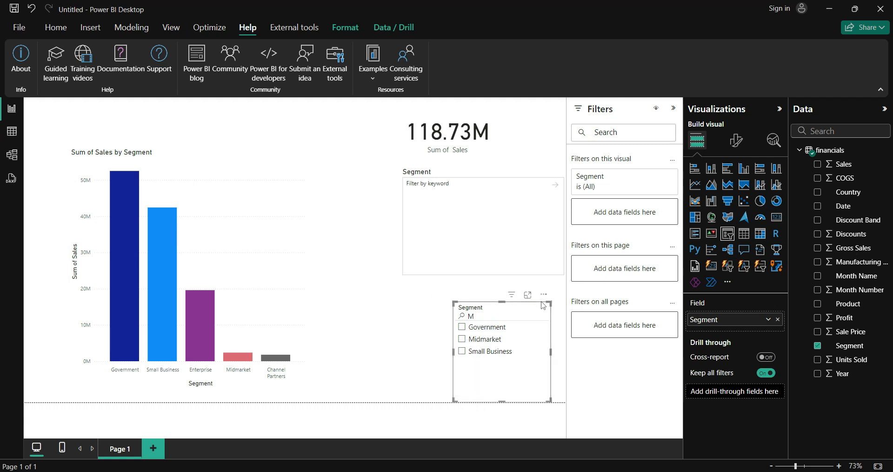
Step: Switch the Midmarket and Government items on and off in the list slicer, and clear its search
left_click(467, 344)
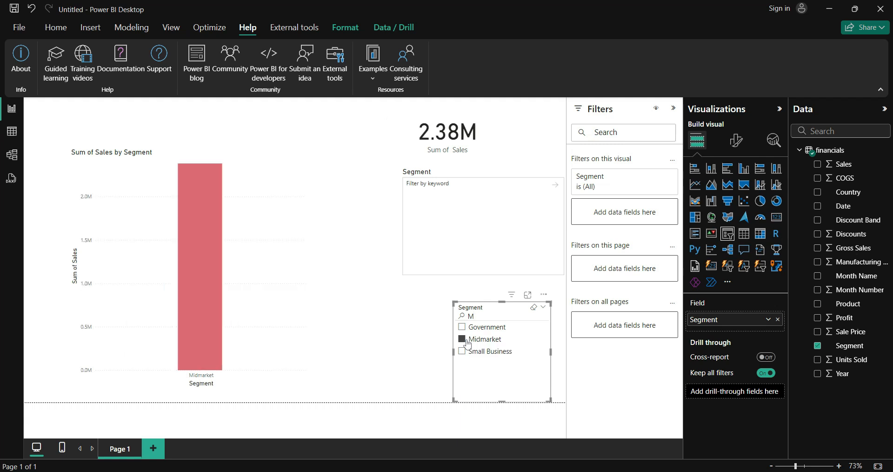
left_click(468, 344)
left_click(463, 327)
left_click(462, 327)
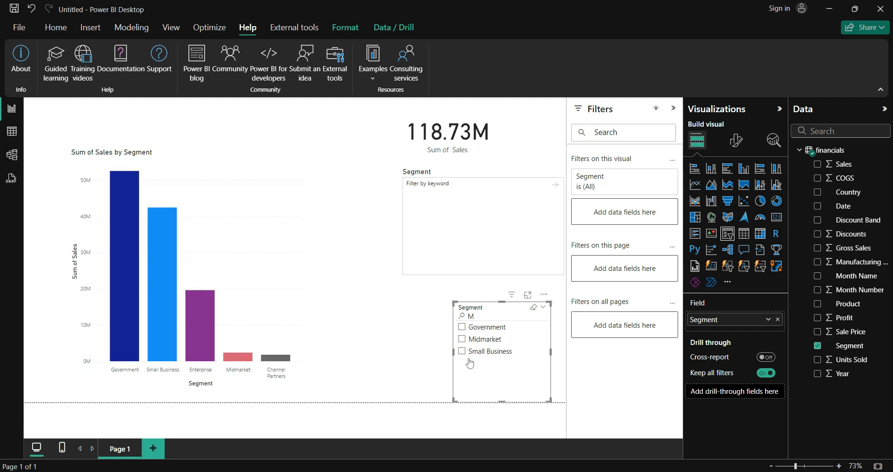
left_click(534, 307)
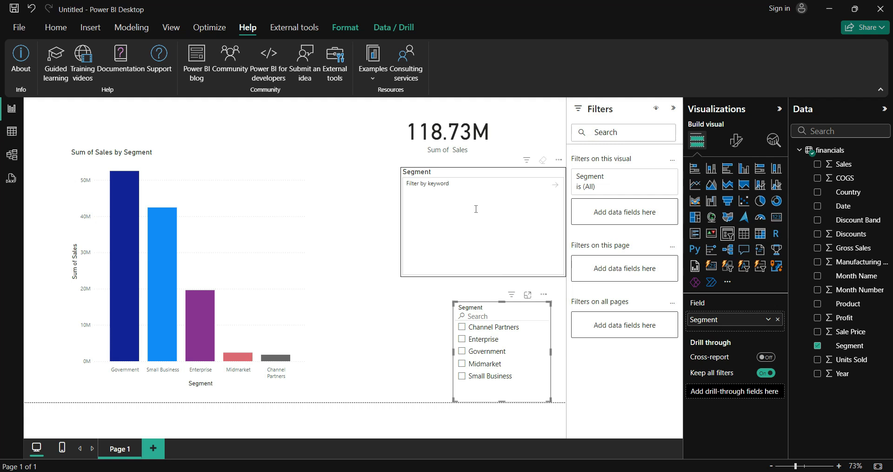
Step: Filter the report by the keyword "M" in the Segment text slicer
left_click(477, 189)
type("M")
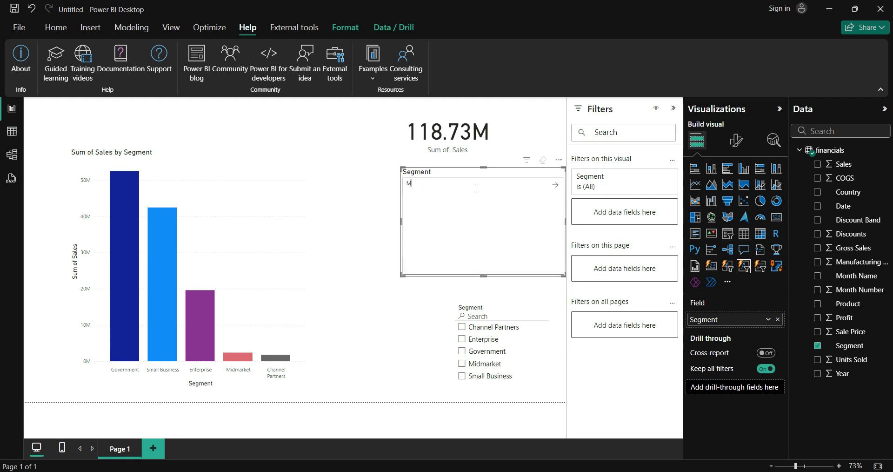
left_click(556, 184)
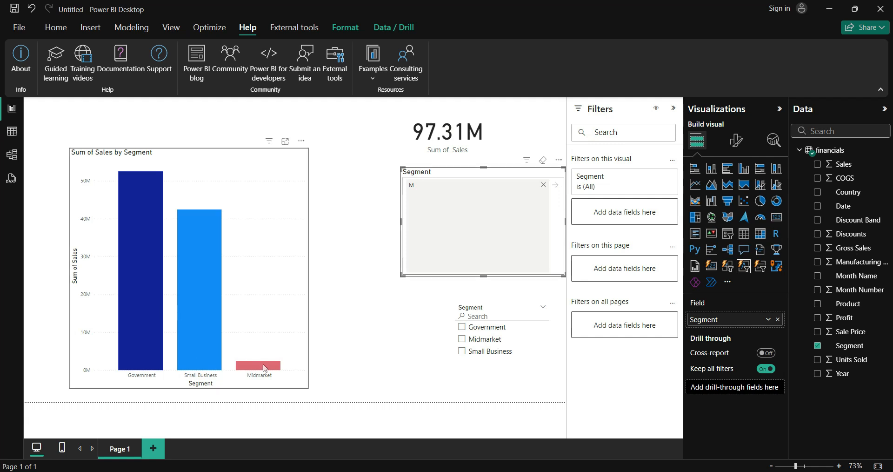
Step: Clear the keyword in the Segment text slicer, reapply "M" as the filter and inspect the Small Business column's details
left_click(544, 185)
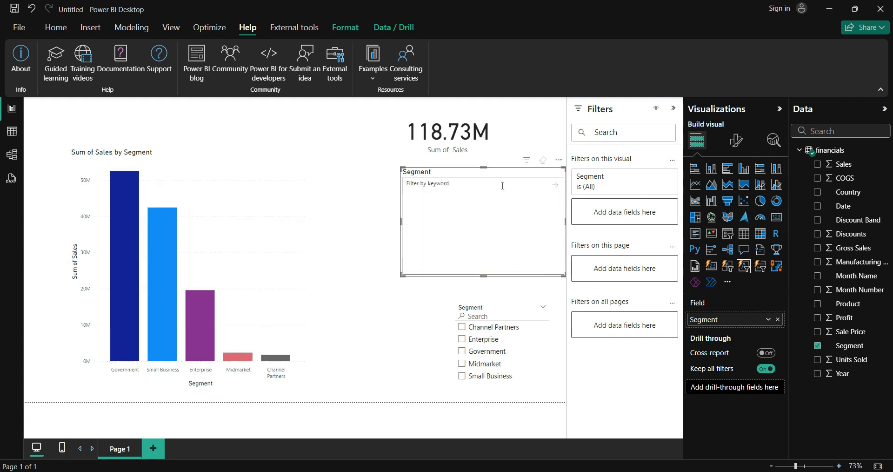
type("M")
key("Return")
mouse_move(216, 251)
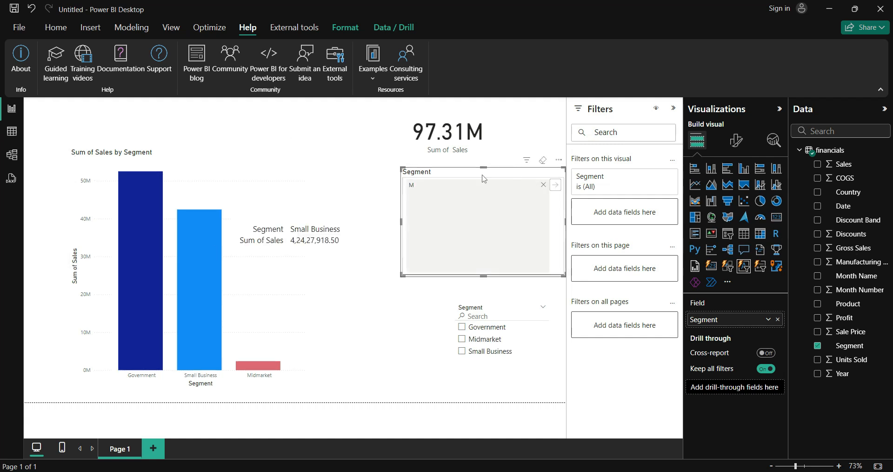
Step: Replace the keyword in the Segment text slicer with "E", and filter the report by "EN" instead
left_click(543, 184)
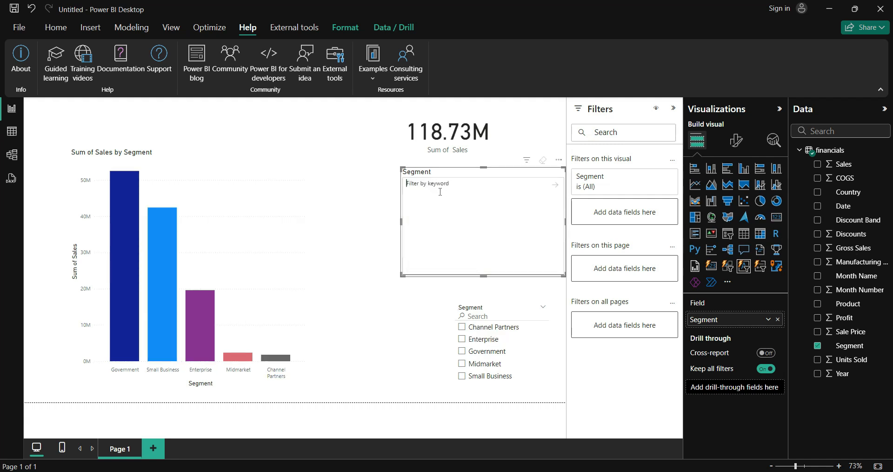
type("E")
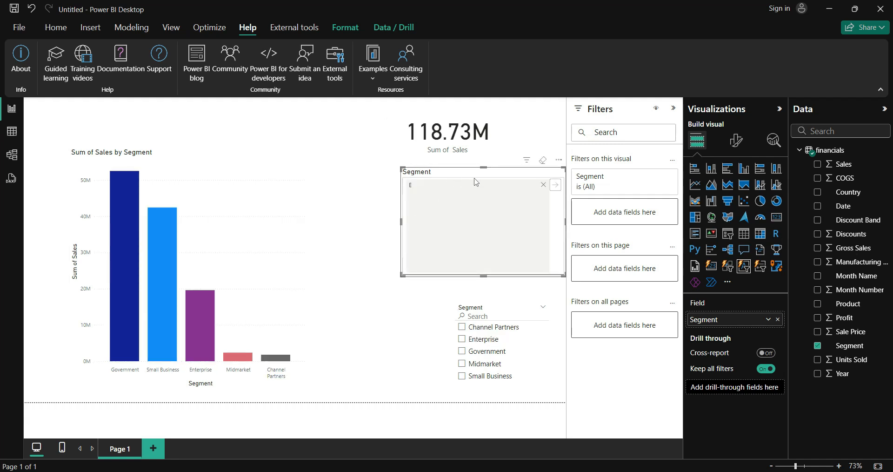
left_click(543, 185)
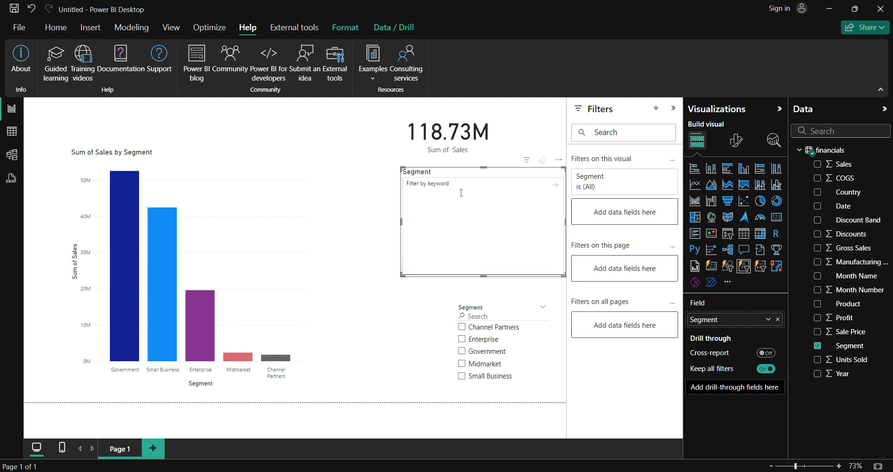
type("EN")
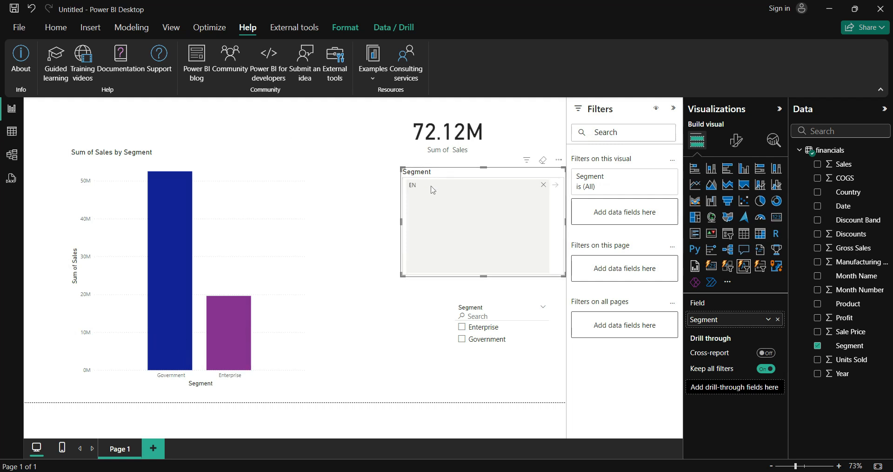
Step: Replace the keyword in the Segment text slicer with "ENTER" and apply it as the report filter
left_click(542, 185)
type("ER")
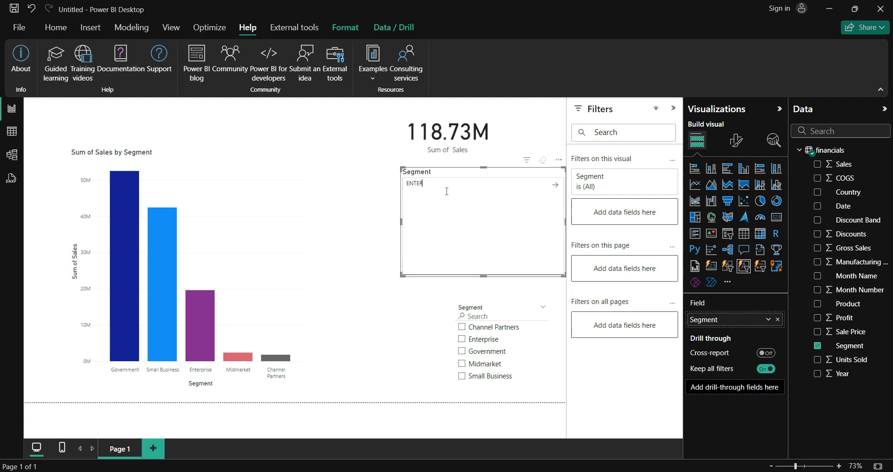
key("Return")
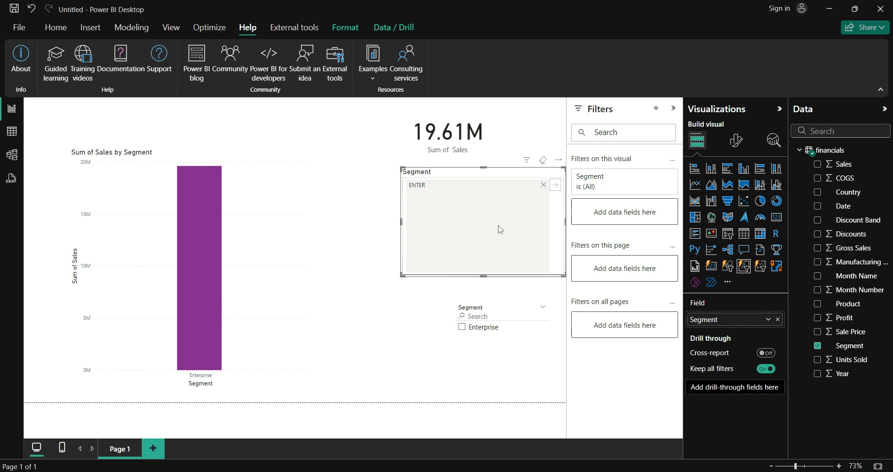
Step: Remove the keyword filter from the text slicer and search the Segment list slicer for "ent"
left_click(544, 184)
left_click(493, 321)
type("ent")
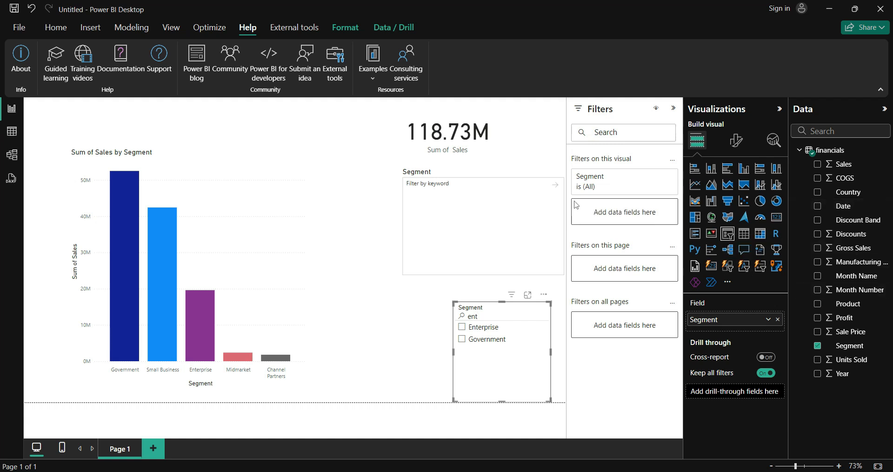
right_click(431, 471)
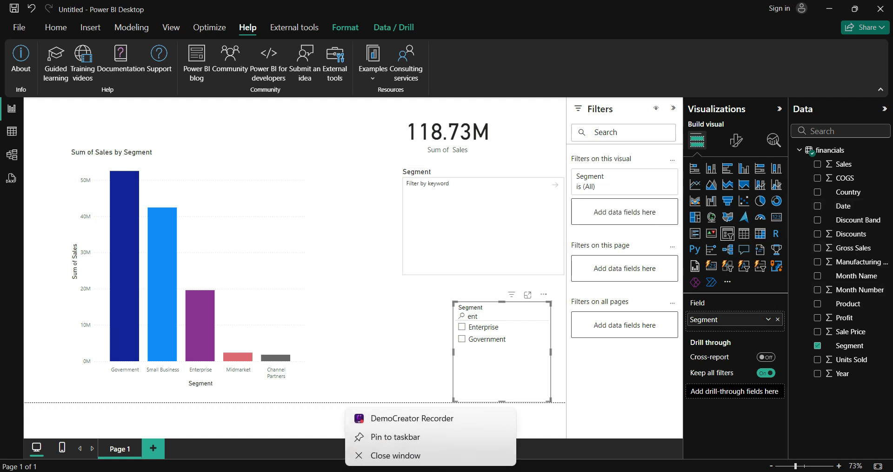